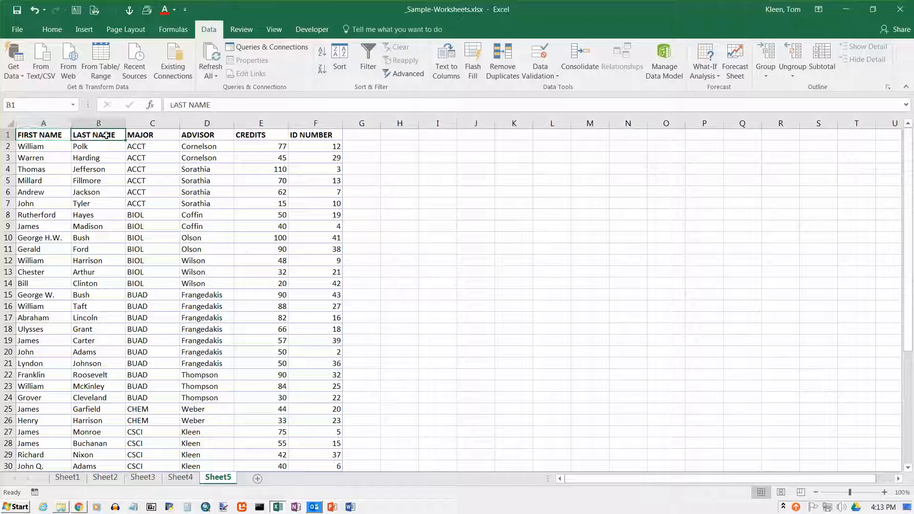
# Step: Turn on filtering for the student table from the MAJOR header cell, and turn it off again
pyautogui.click(146, 137)
pyautogui.click(51, 136)
pyautogui.click(75, 136)
pyautogui.click(141, 137)
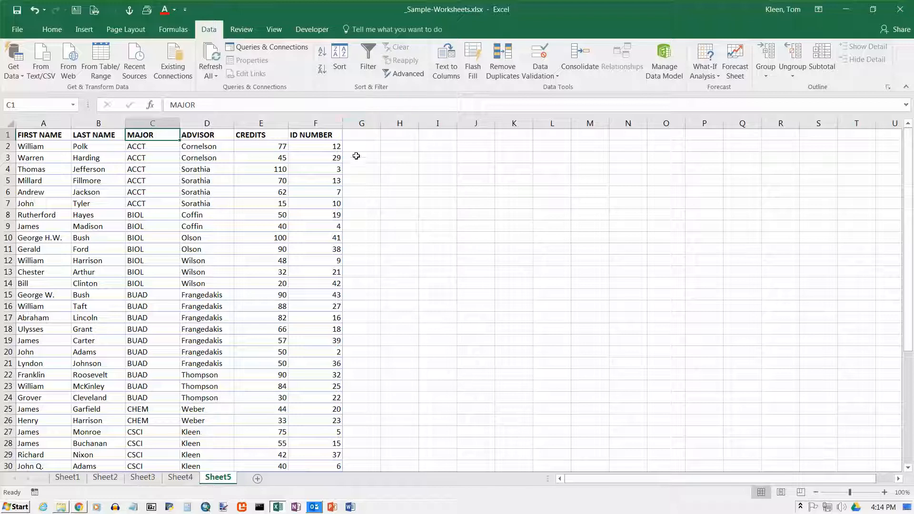
pyautogui.click(371, 54)
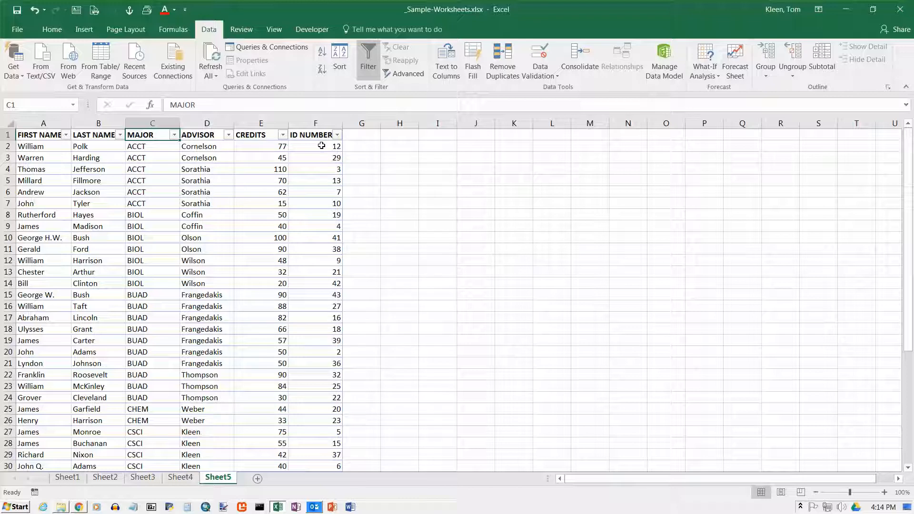
pyautogui.click(368, 62)
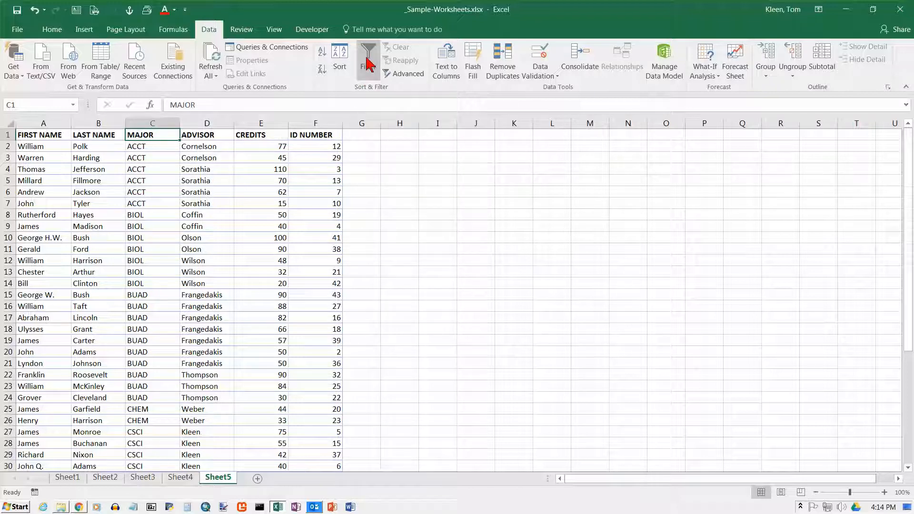
# Step: Try to turn on filtering with the empty cell K2 selected, outside the student table
pyautogui.click(512, 148)
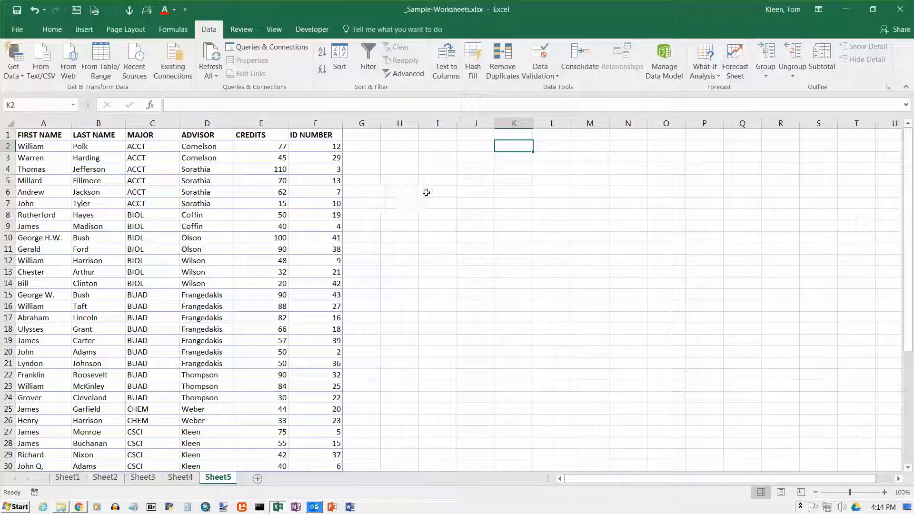
pyautogui.click(370, 62)
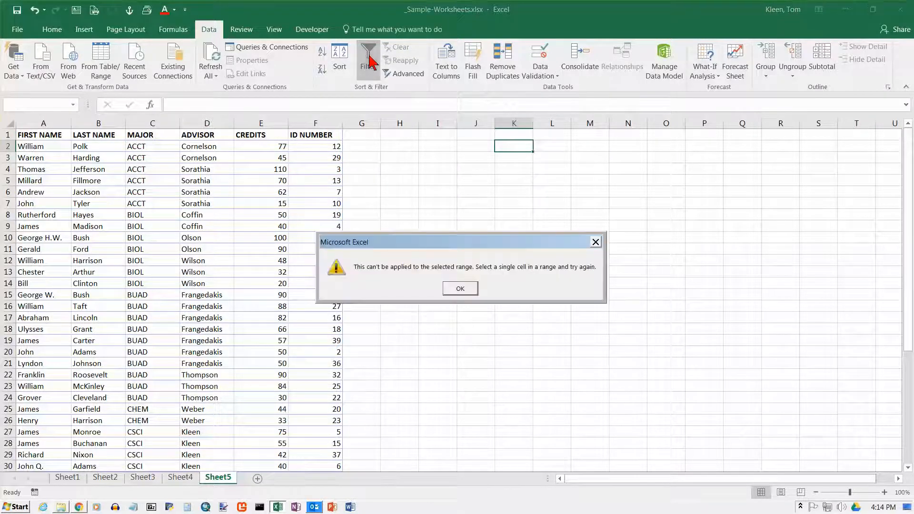
pyautogui.click(460, 289)
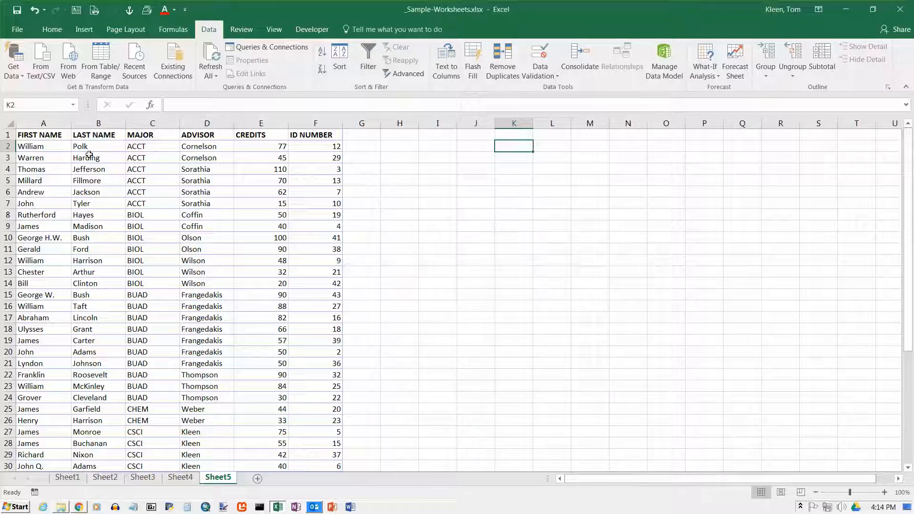
# Step: Select cell C2 inside the student table and turn on filtering for all its columns
pyautogui.moveTo(55, 140); pyautogui.dragTo(209, 249)
pyautogui.moveTo(33, 122); pyautogui.dragTo(98, 123)
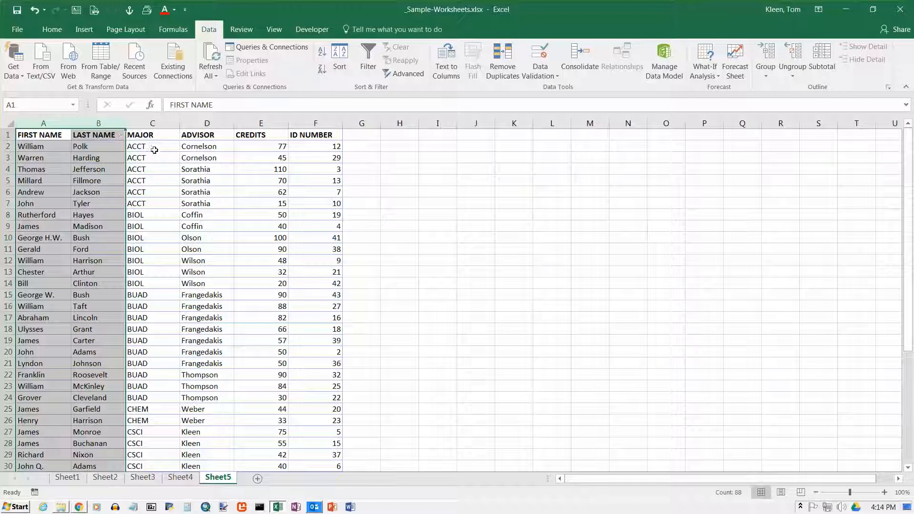
pyautogui.click(155, 151)
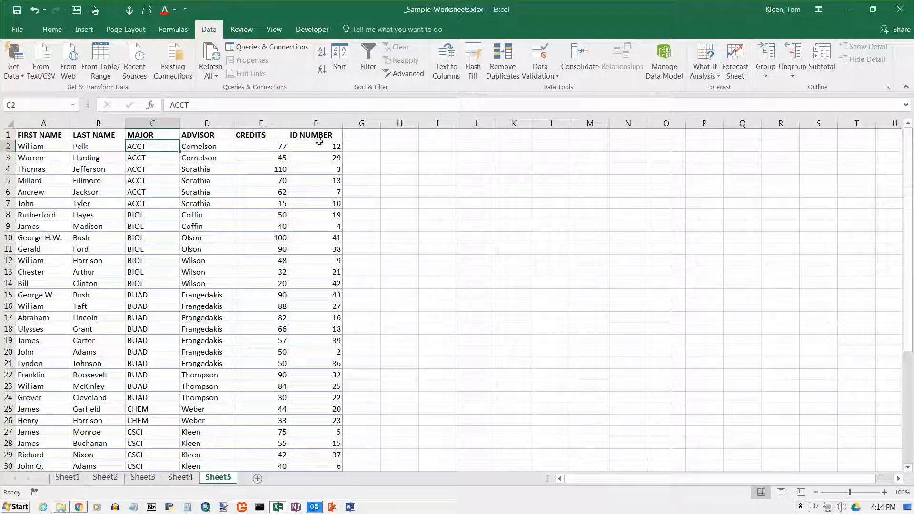
pyautogui.click(369, 57)
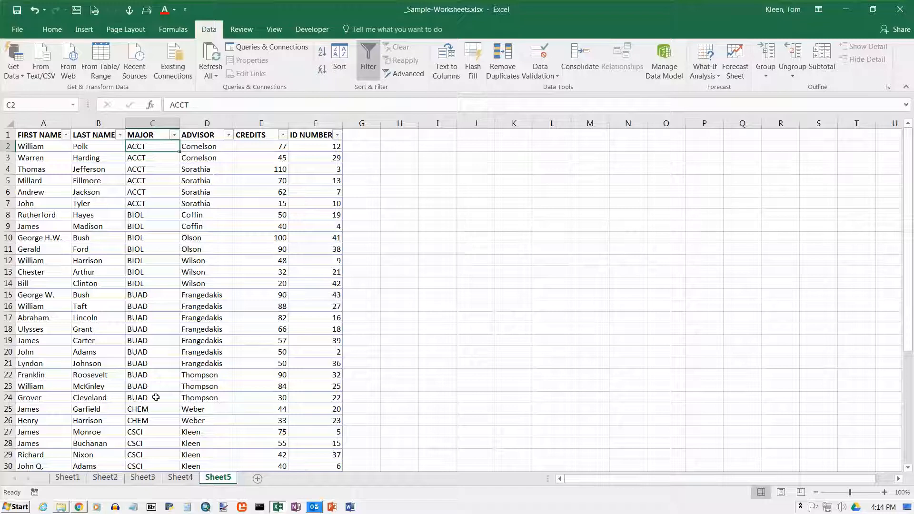
# Step: Filter the MAJOR column to show only ACCT, and clear all filters from the table
pyautogui.scroll(-2, 157, 417)
pyautogui.scroll(-3, 156, 417)
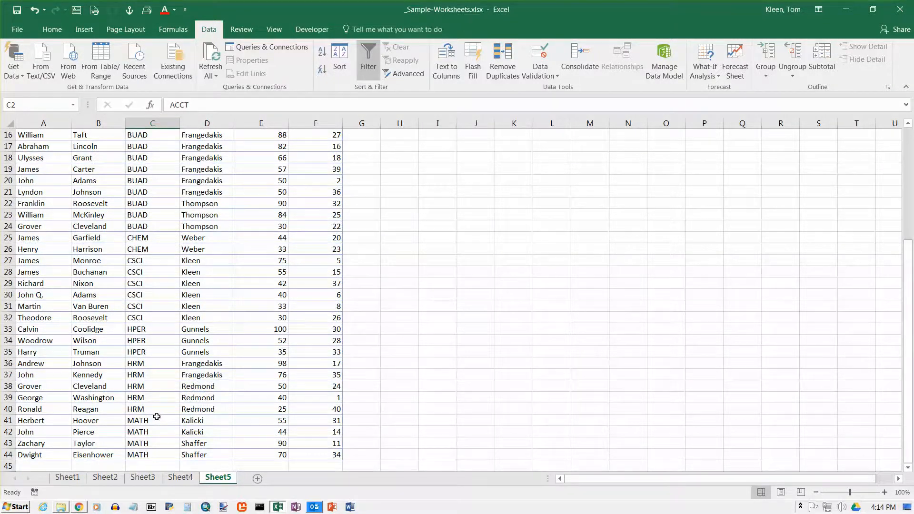
pyautogui.scroll(5, 157, 417)
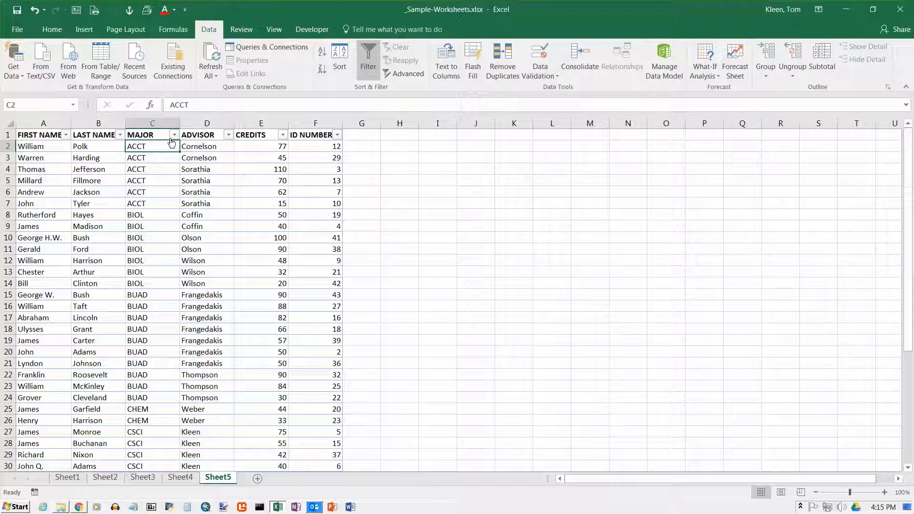
pyautogui.click(174, 135)
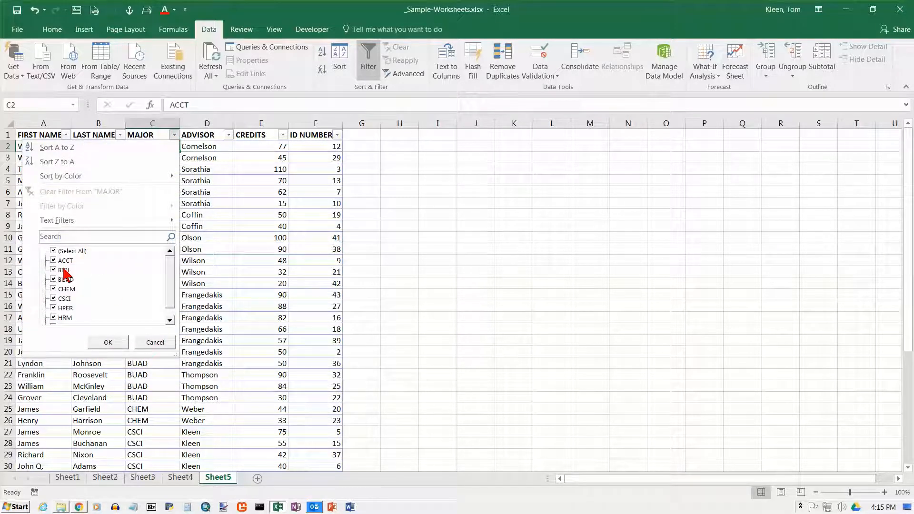
pyautogui.click(53, 252)
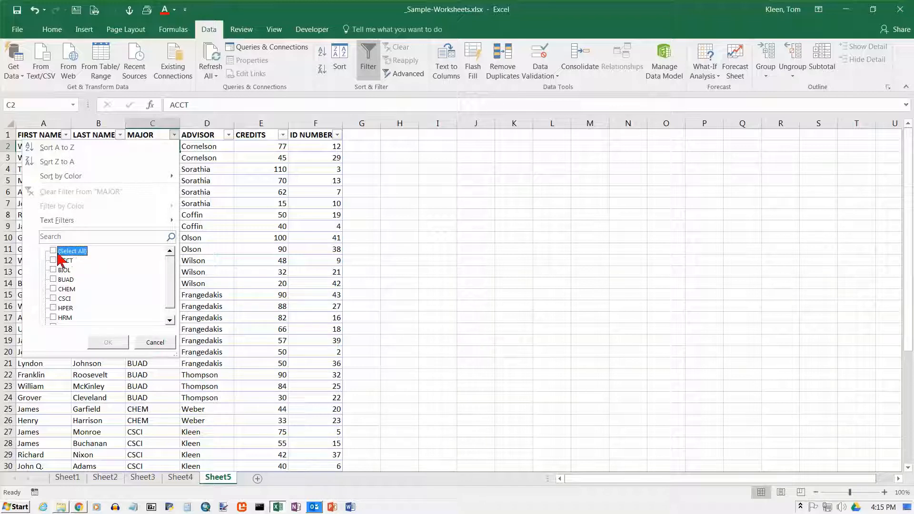
pyautogui.click(54, 261)
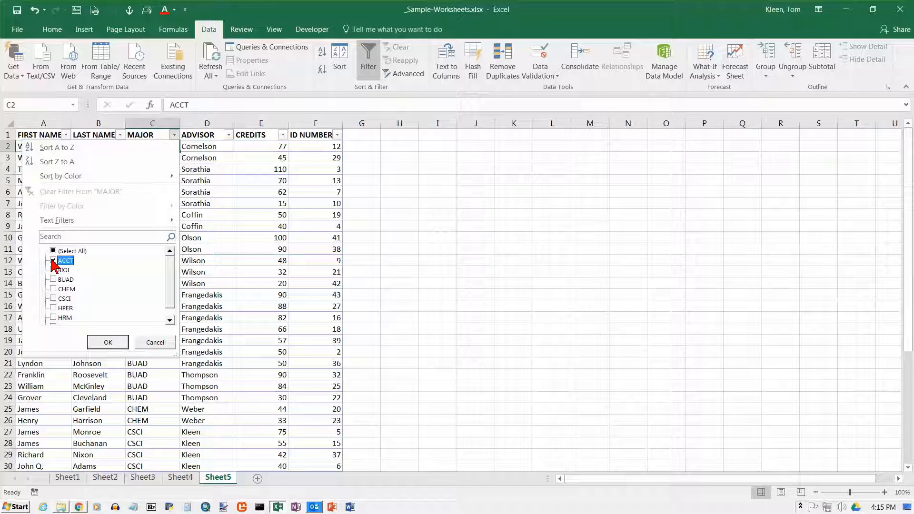
pyautogui.click(114, 344)
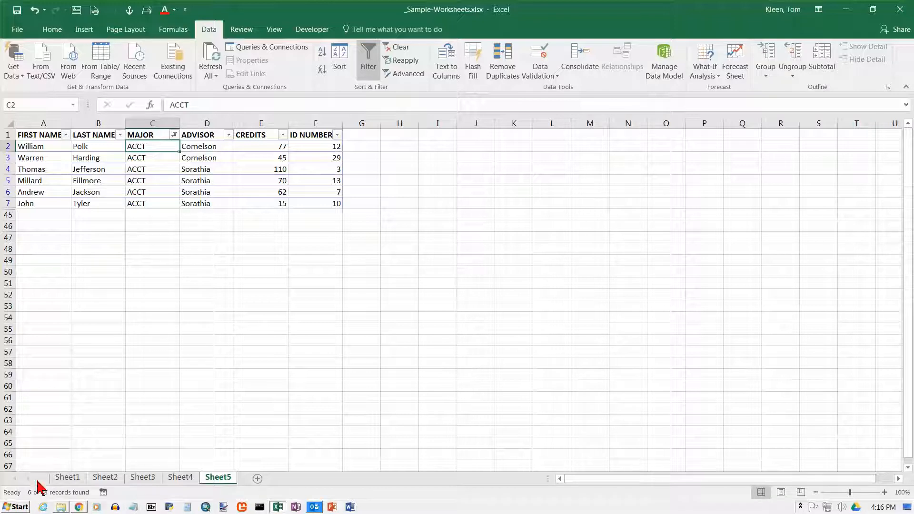
pyautogui.moveTo(41, 498)
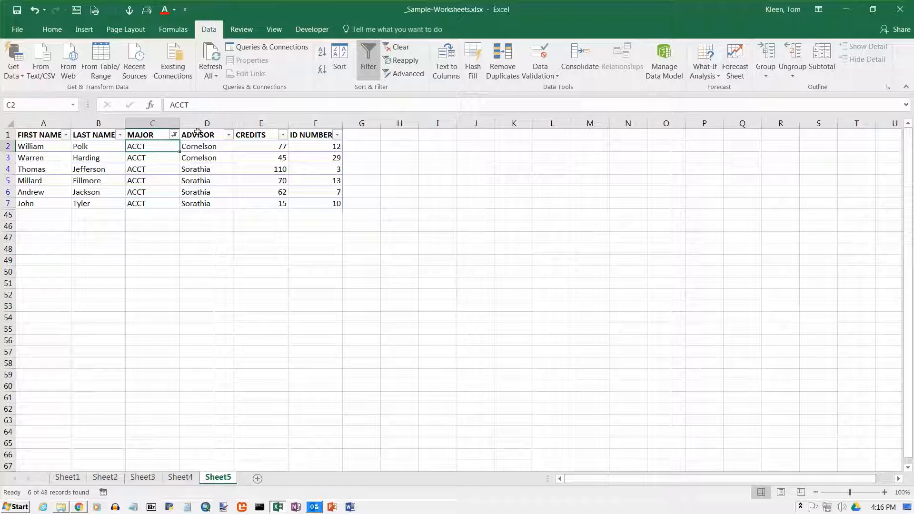
pyautogui.click(401, 50)
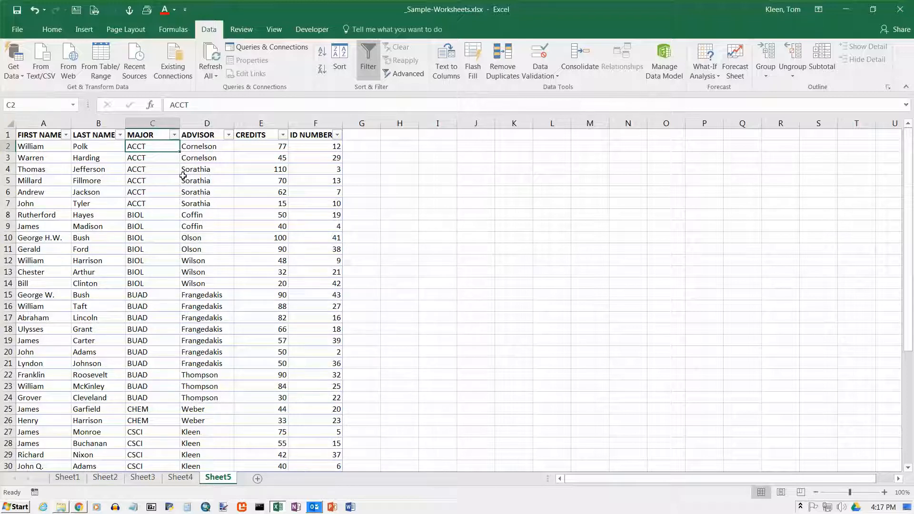
# Step: Filter the MAJOR column by ACCT again, and clear the filter from that column alone
pyautogui.click(175, 136)
pyautogui.click(54, 251)
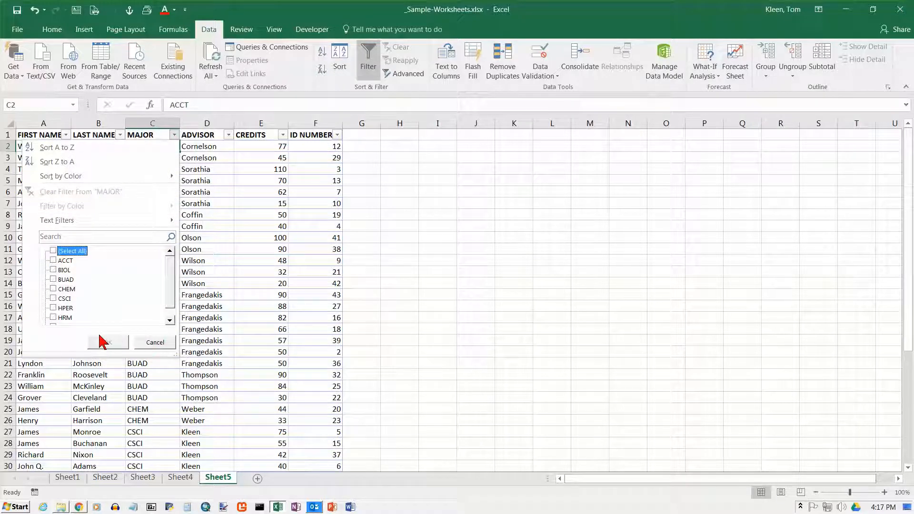
pyautogui.click(56, 260)
pyautogui.click(109, 342)
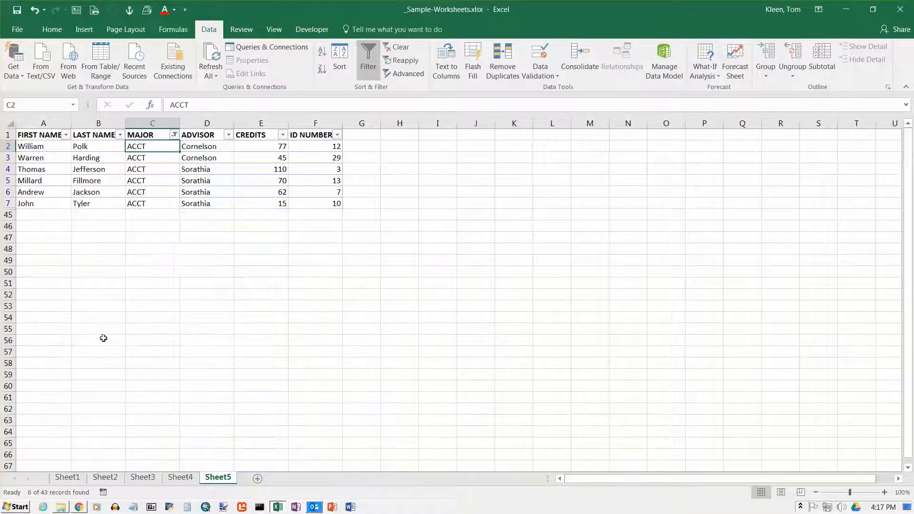
pyautogui.click(175, 135)
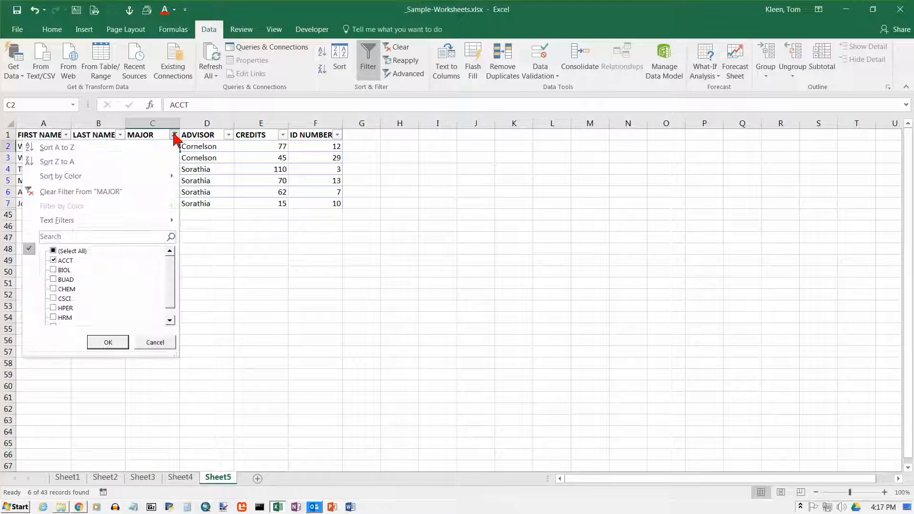
pyautogui.click(80, 192)
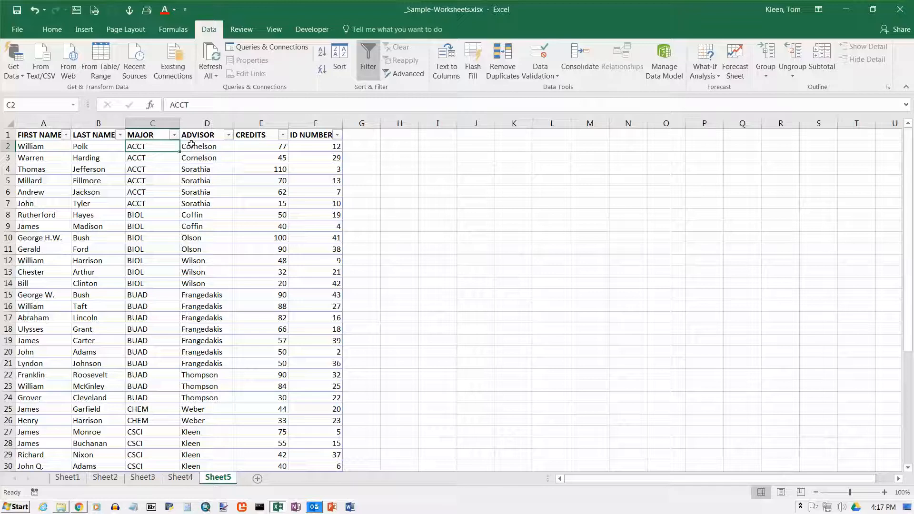
# Step: Filter the MAJOR column to show only the ACCT, BUAD and HRM majors
pyautogui.click(175, 135)
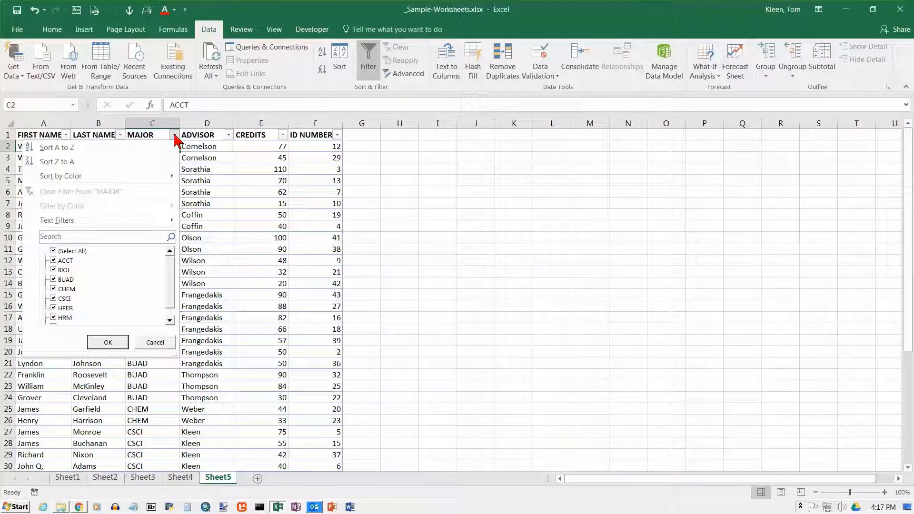
pyautogui.click(54, 251)
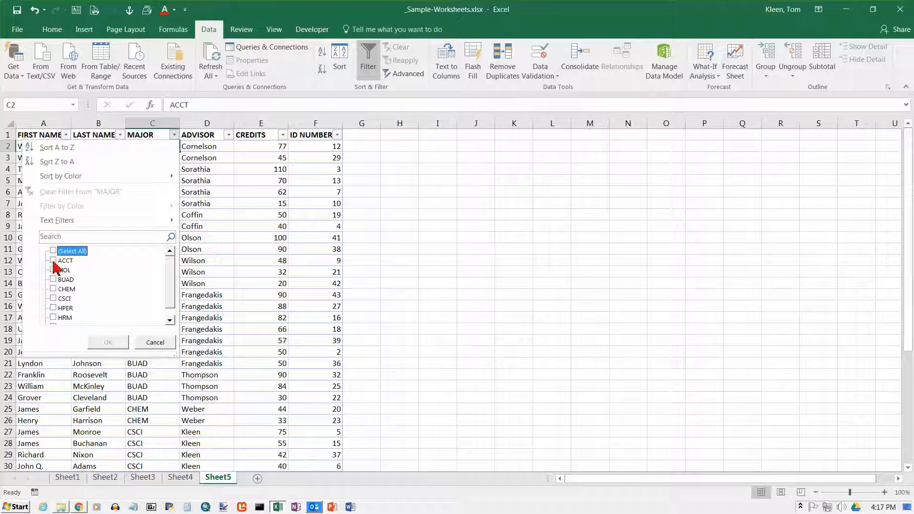
pyautogui.click(53, 261)
pyautogui.click(53, 280)
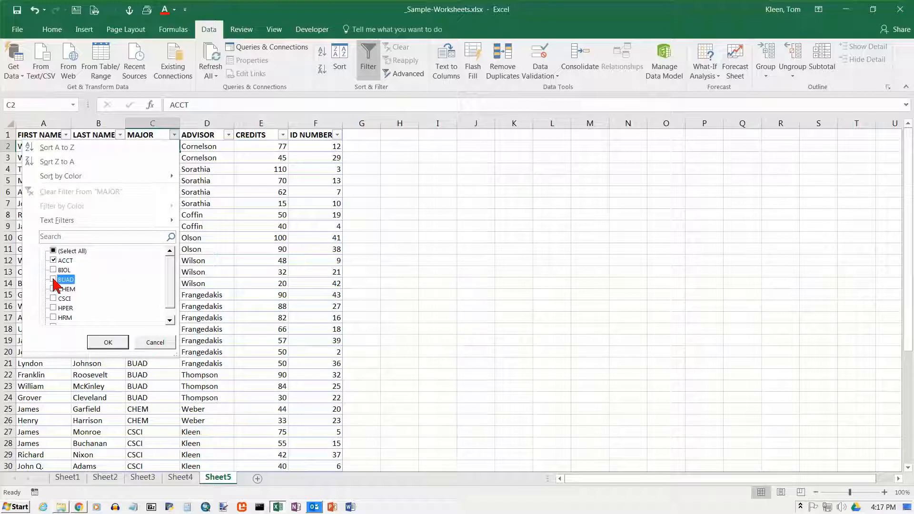
pyautogui.click(54, 317)
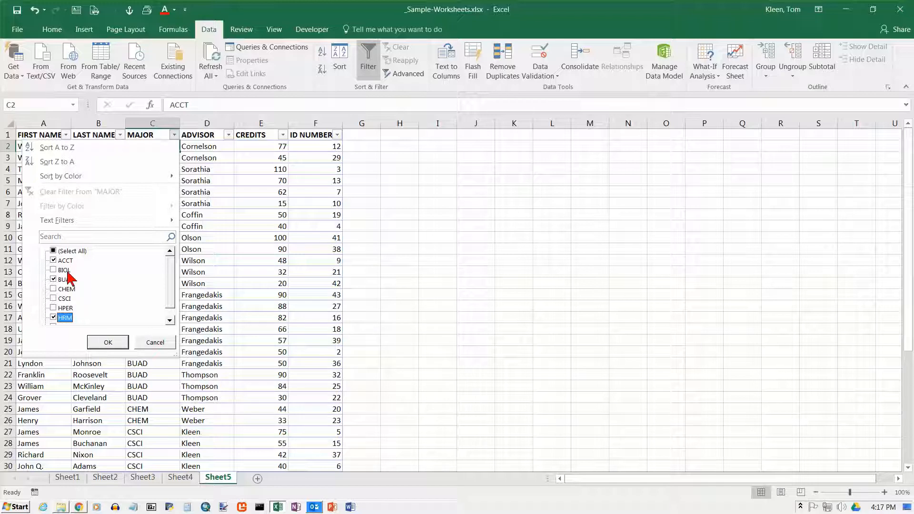
pyautogui.click(96, 338)
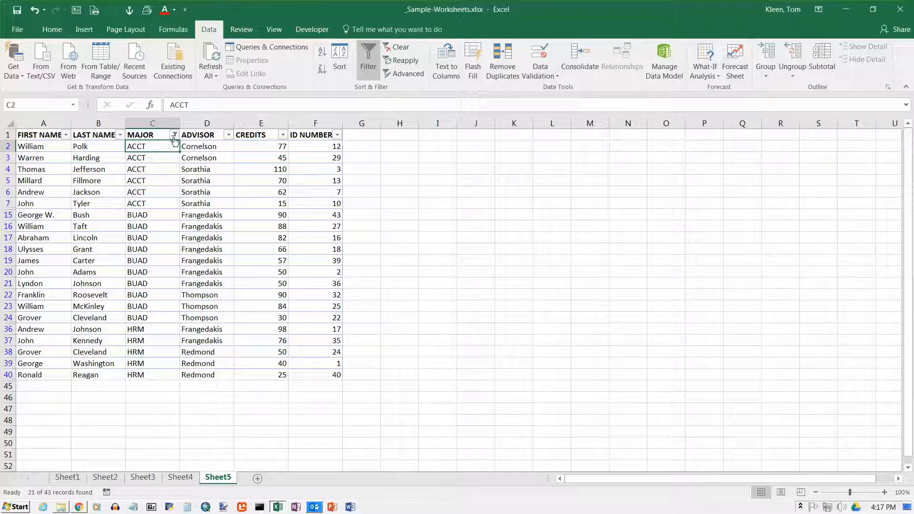
# Step: Sort the filtered rows by MAJOR from Z to A
pyautogui.click(175, 135)
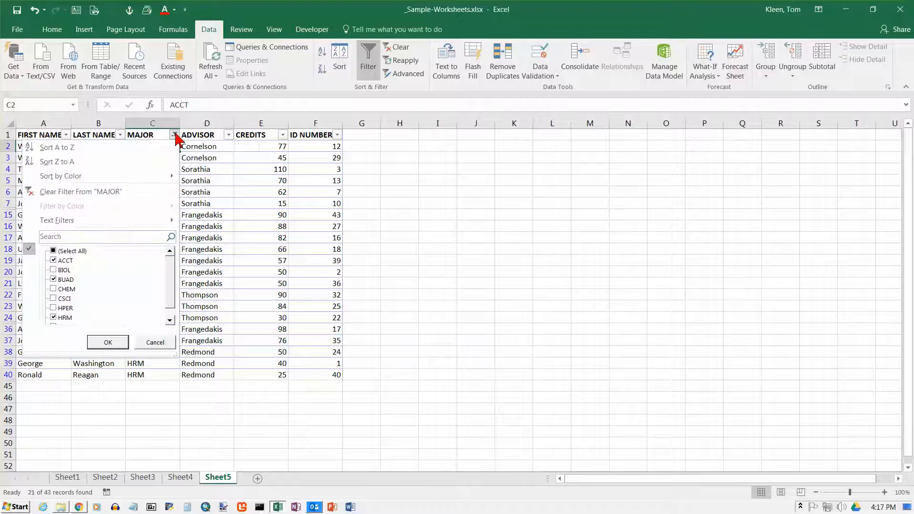
pyautogui.click(65, 161)
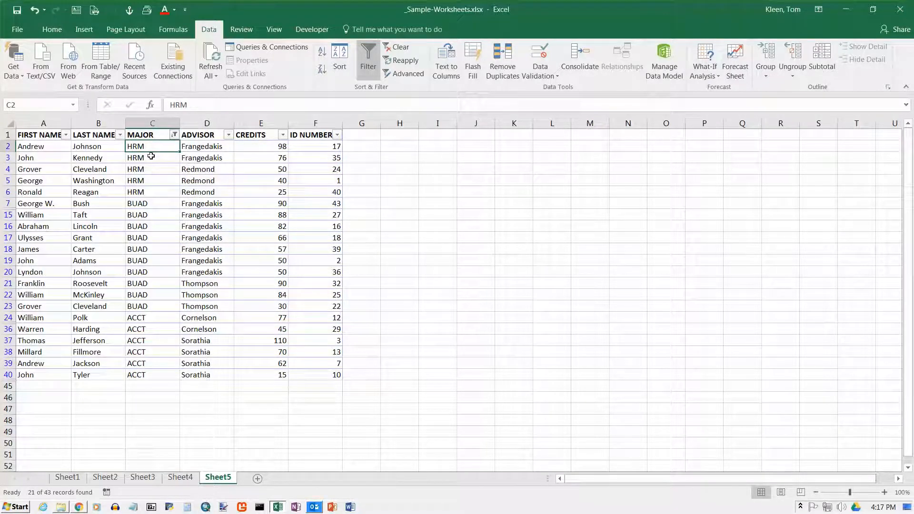
pyautogui.click(174, 135)
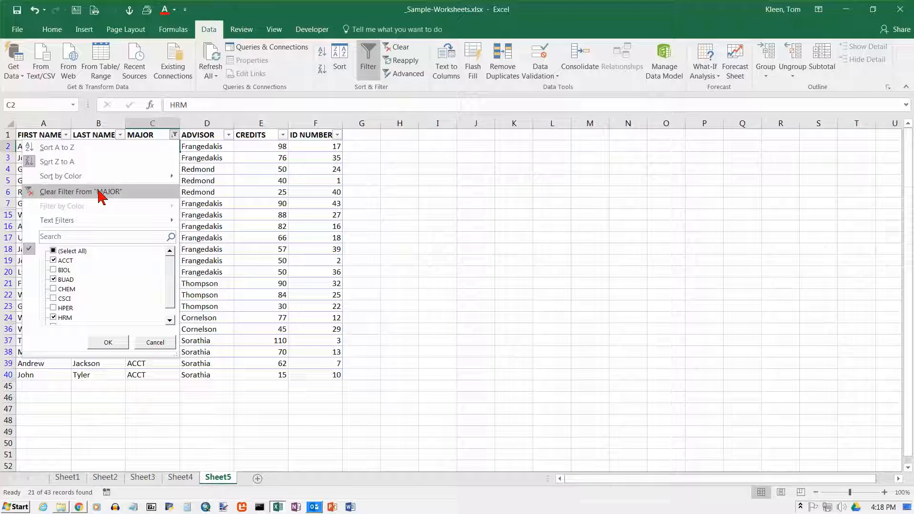
pyautogui.click(153, 342)
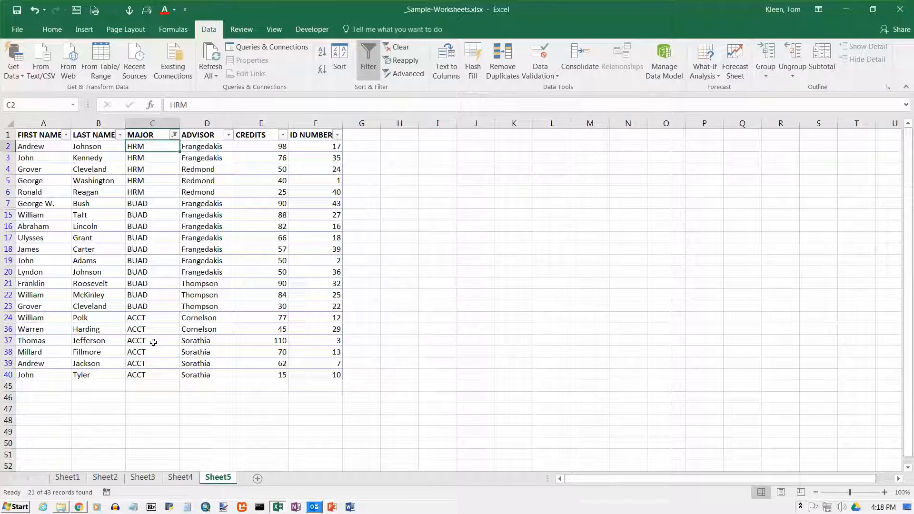
# Step: Clear the table's filter and filter the MAJOR column again by ACCT, BUAD and HRM
pyautogui.click(399, 48)
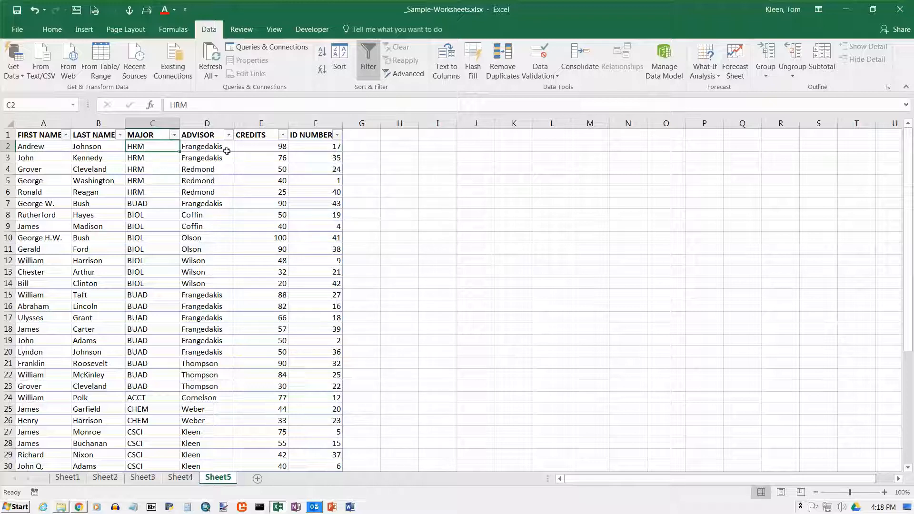
pyautogui.click(175, 136)
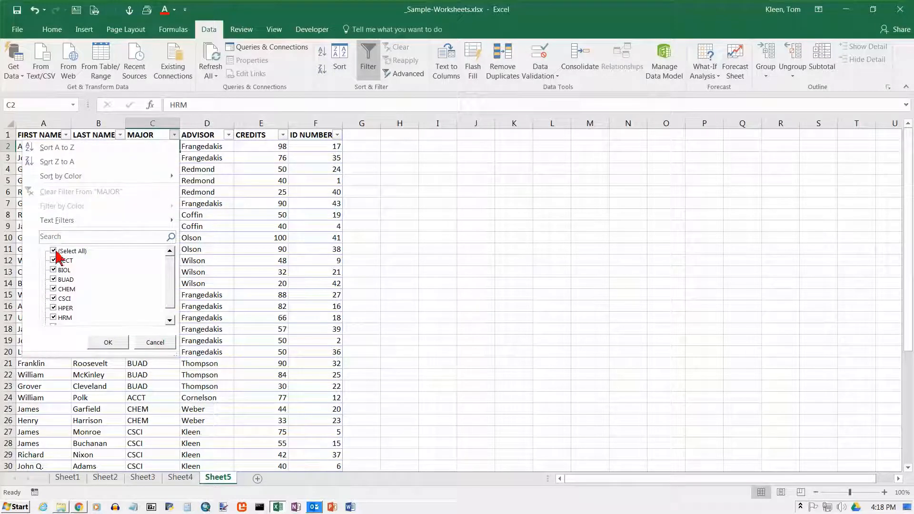
pyautogui.click(54, 252)
pyautogui.click(53, 260)
pyautogui.click(53, 279)
pyautogui.click(53, 317)
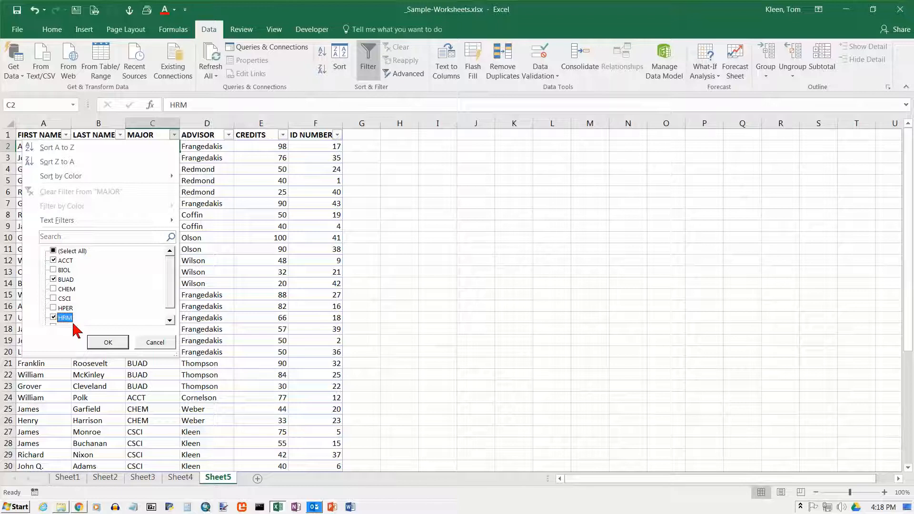
pyautogui.click(108, 342)
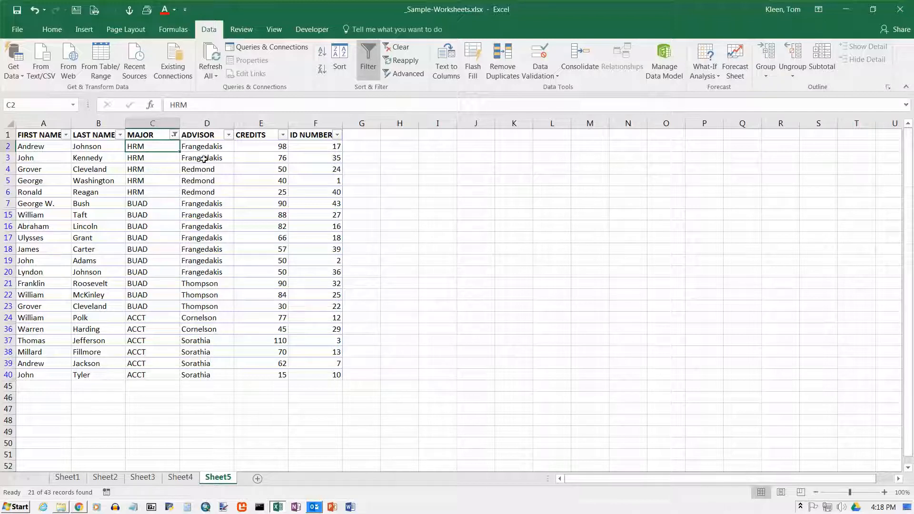
# Step: Narrow the filtered rows to students of the advisor listed second among the ADVISOR column's filter values
pyautogui.click(229, 135)
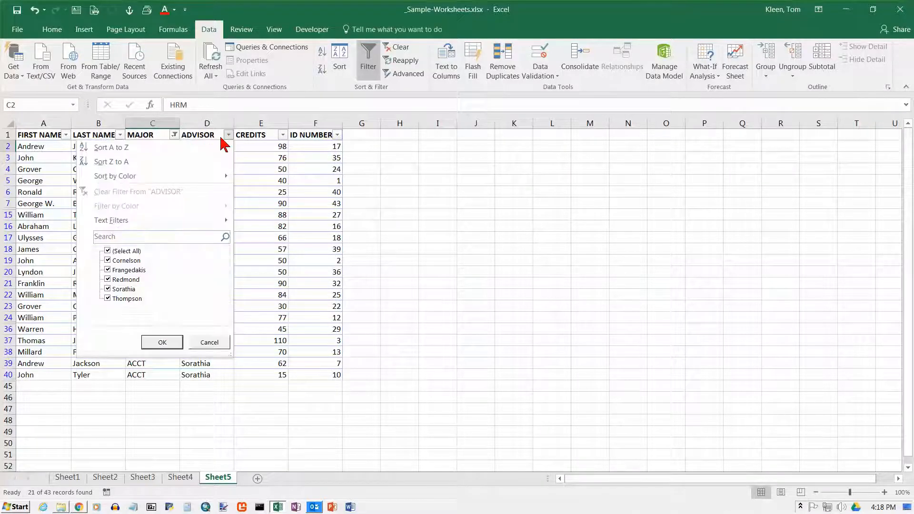
pyautogui.click(107, 251)
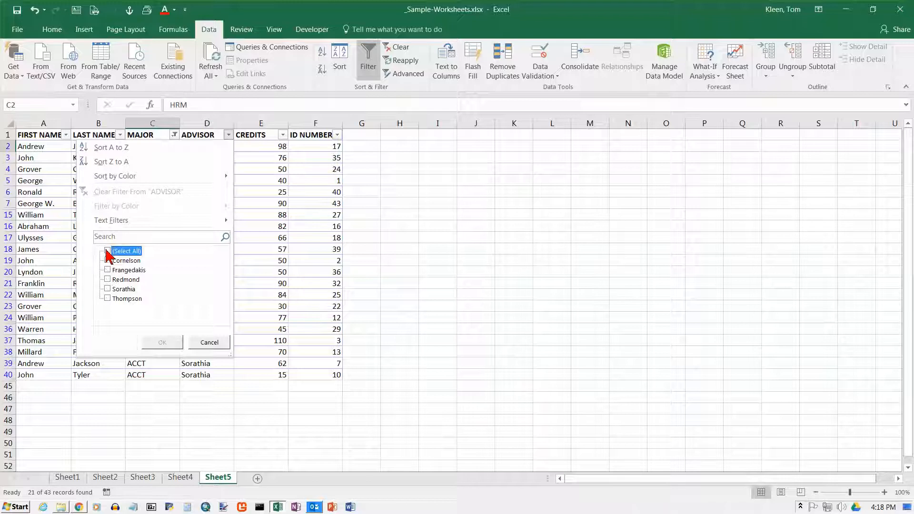
pyautogui.click(108, 270)
pyautogui.click(162, 342)
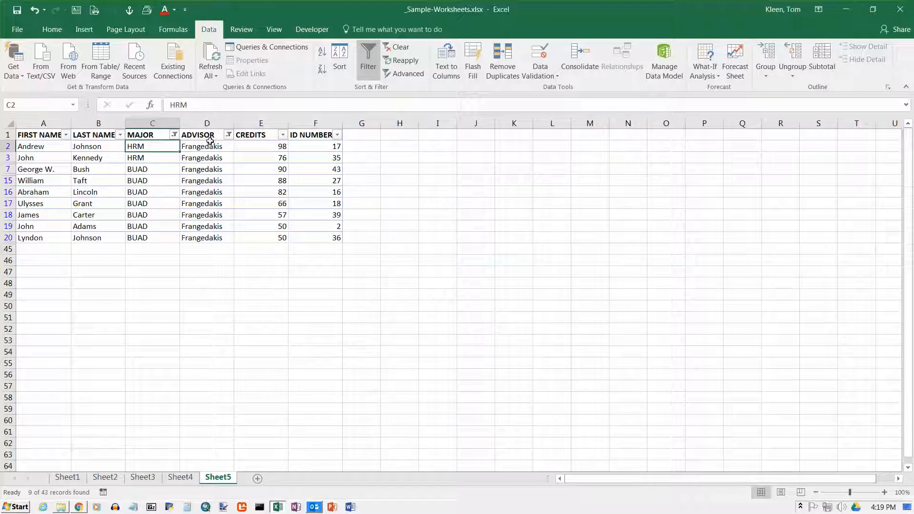
# Step: Clear all the table's filters and filter the LAST NAME column to names that begin with "J"
pyautogui.click(400, 48)
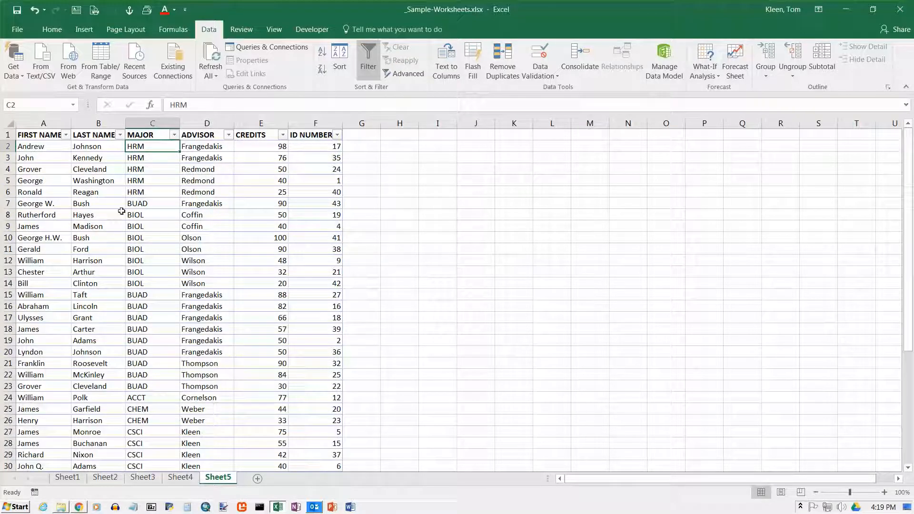
pyautogui.click(121, 136)
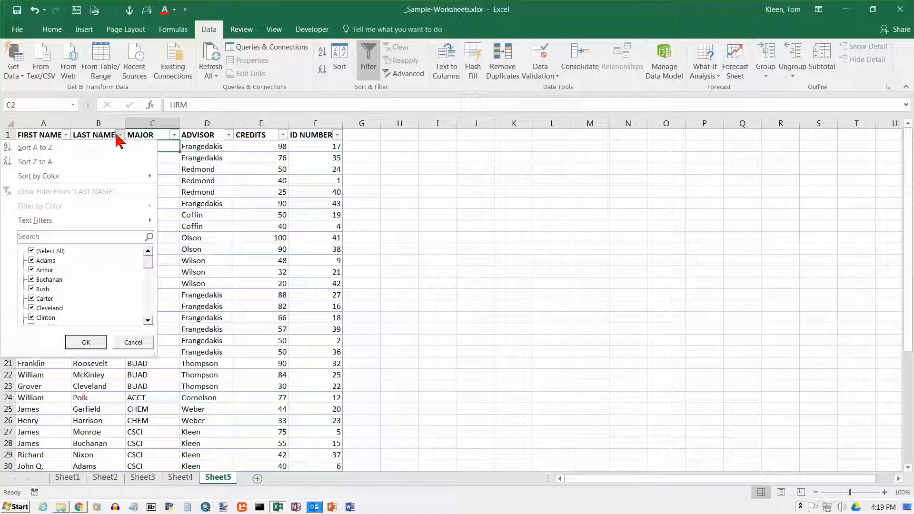
pyautogui.moveTo(63, 222)
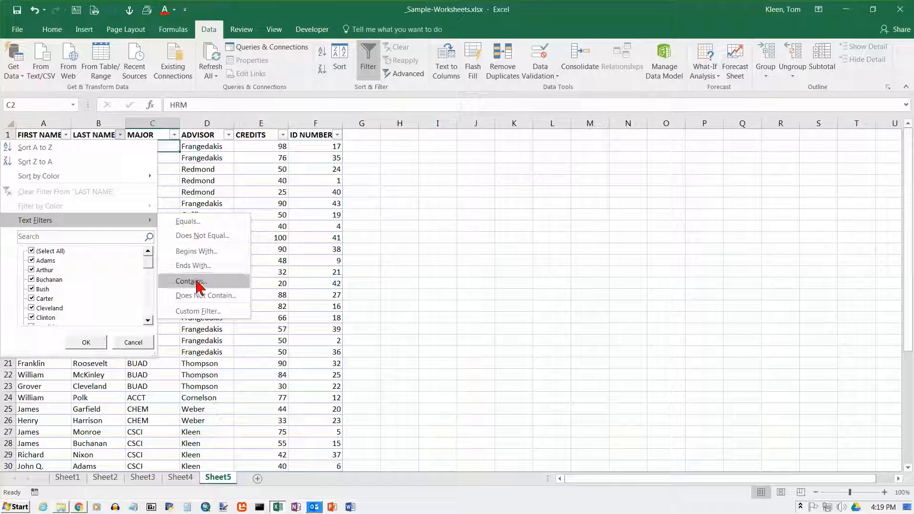
pyautogui.click(196, 252)
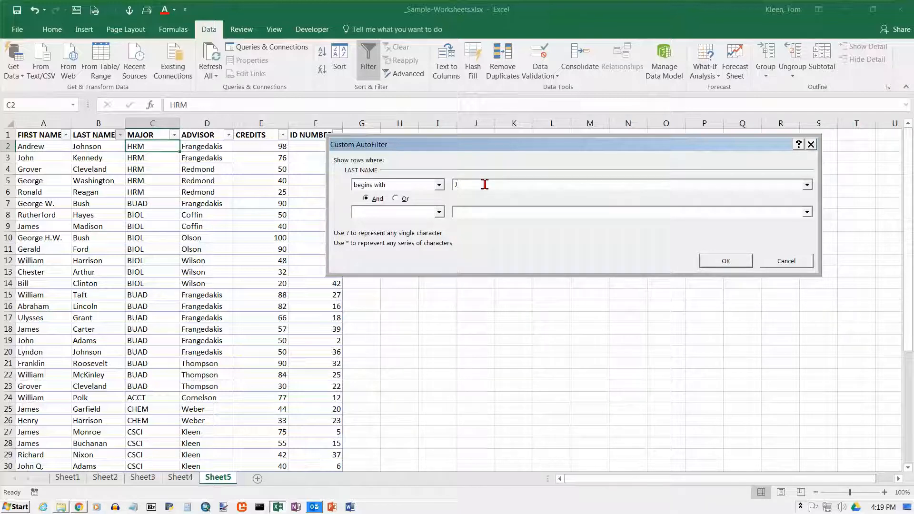
pyautogui.click(722, 261)
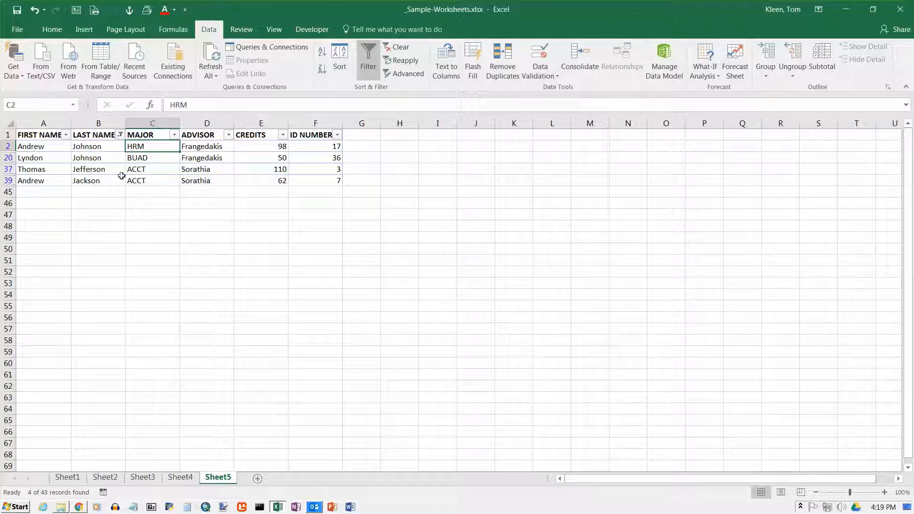
# Step: Clear the LAST NAME filter and filter that column to names that end with "on"
pyautogui.click(395, 47)
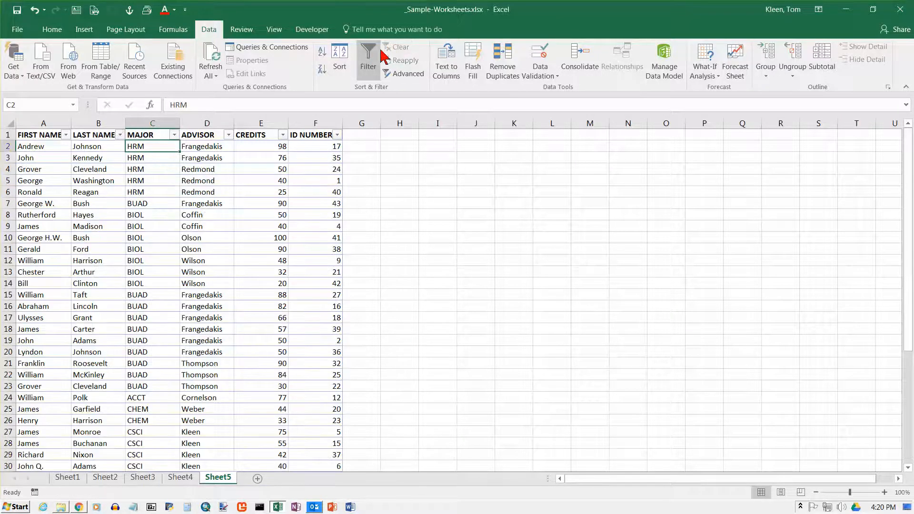
pyautogui.click(119, 135)
pyautogui.moveTo(139, 220)
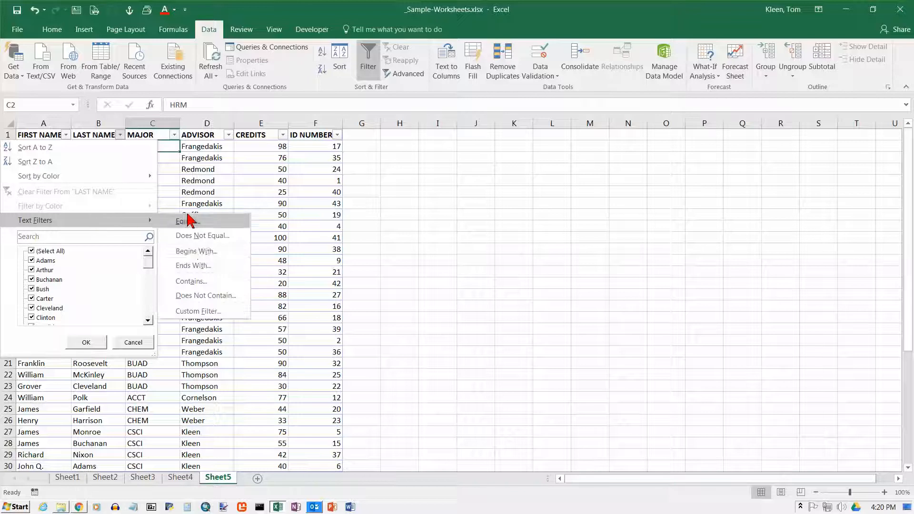
pyautogui.click(195, 265)
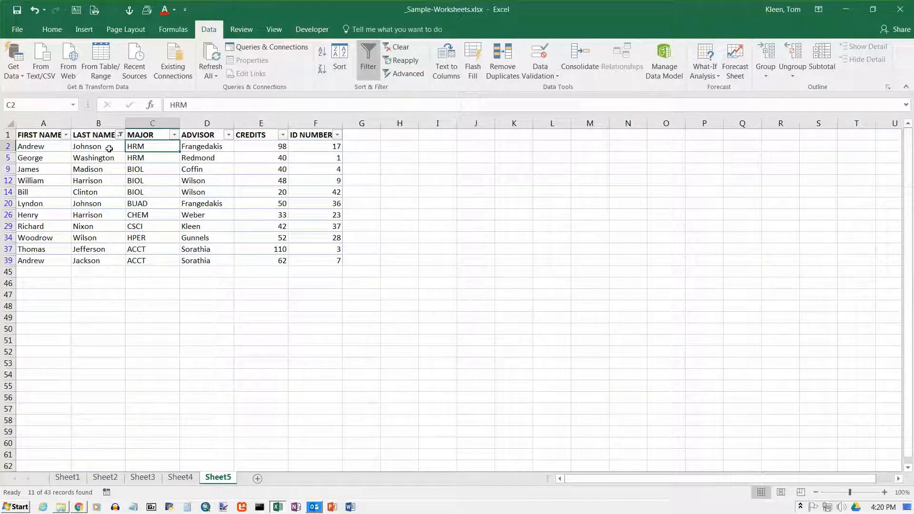
# Step: Clear the current filter and filter the LAST NAME column to names that contain "on"
pyautogui.click(398, 47)
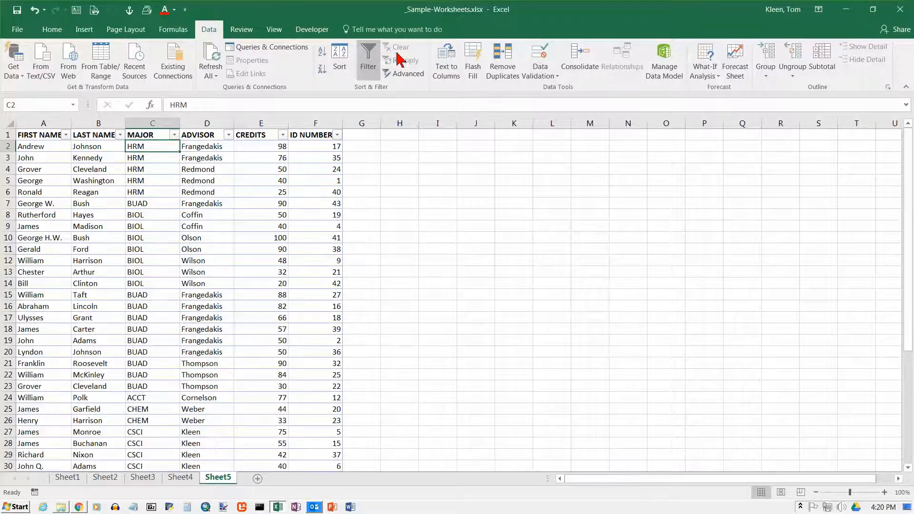
pyautogui.click(120, 136)
pyautogui.moveTo(59, 224)
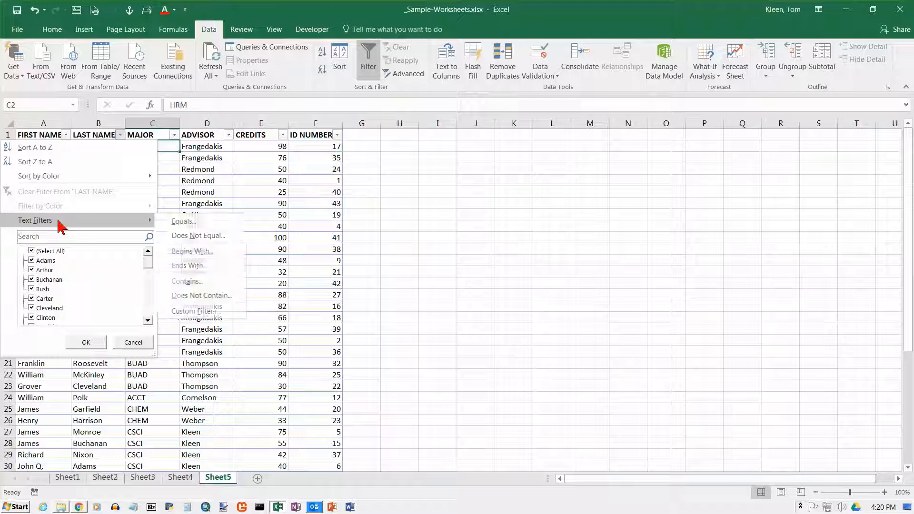
pyautogui.click(223, 282)
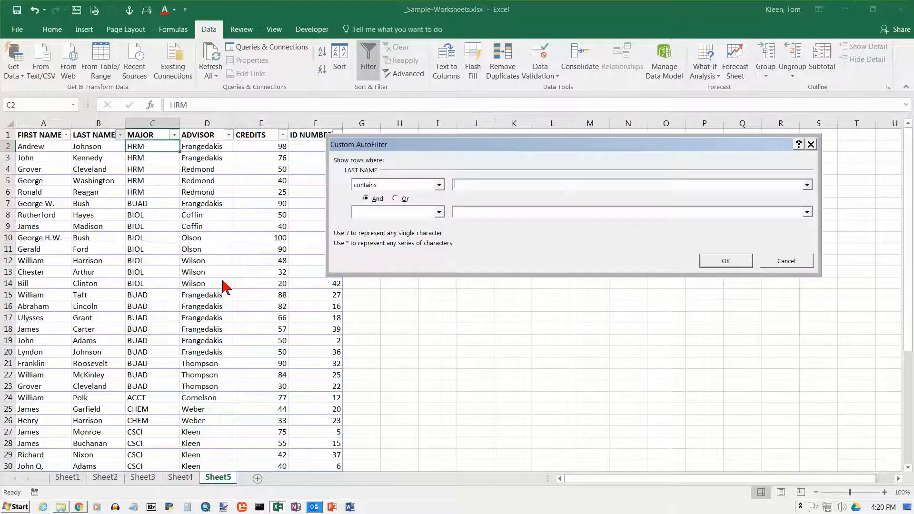
pyautogui.write('on')
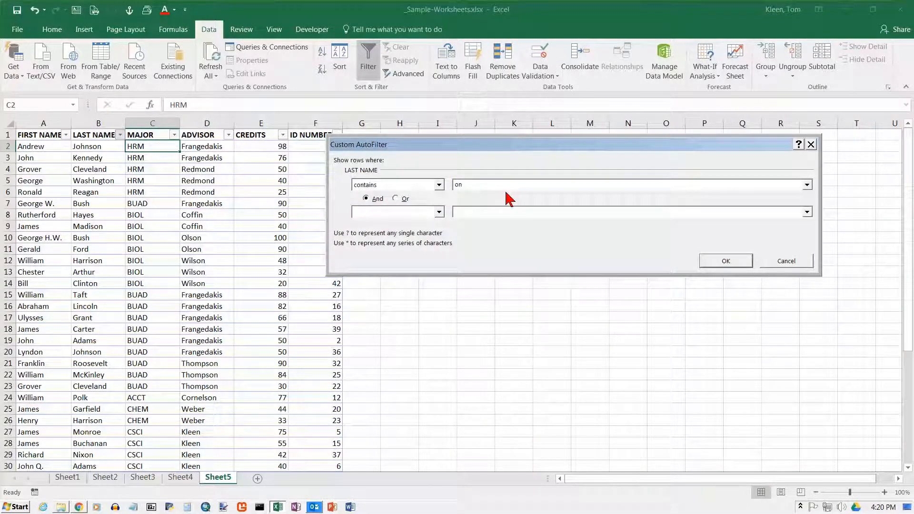
pyautogui.press('Return')
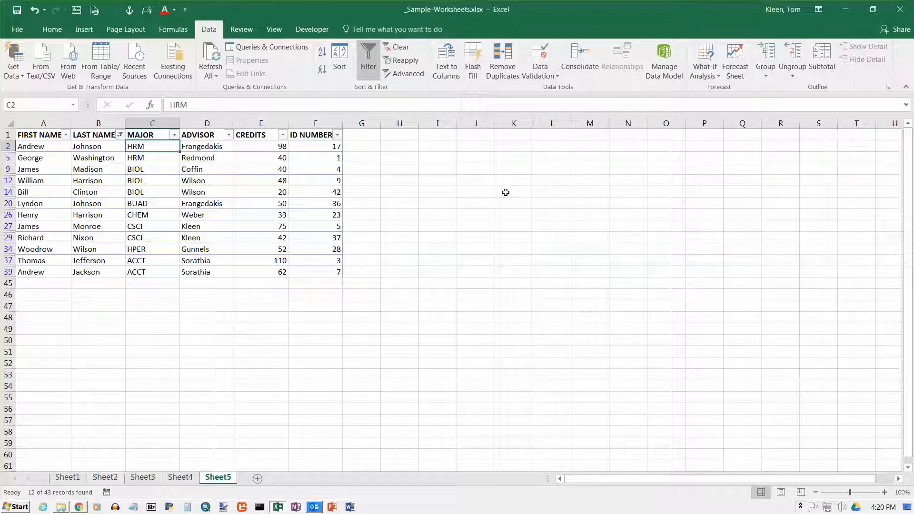